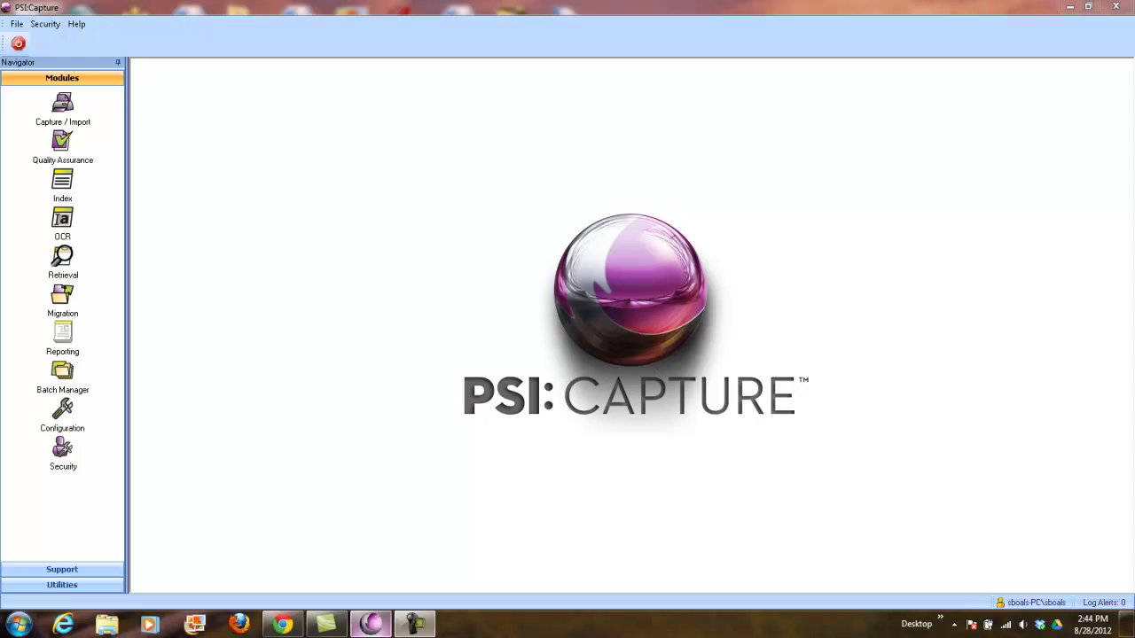
Switch to Alfresco Explorer in Chrome to check the contents of the Legal Correspondence space, and return to PSI:Capture
{"action": "left_click", "coordinate": [293, 624]}
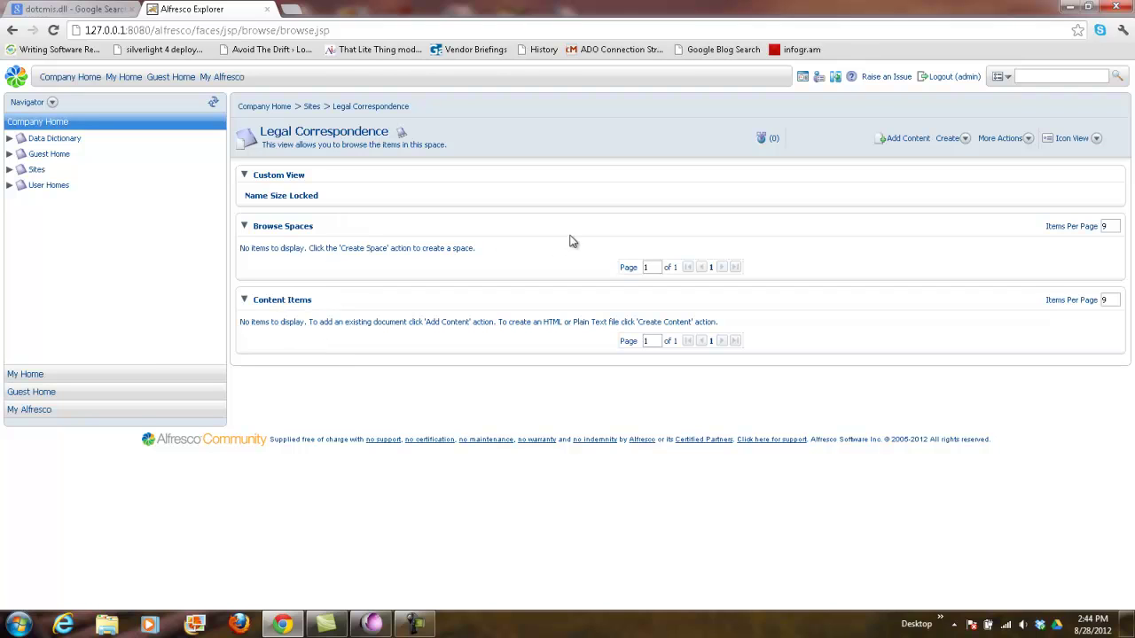
{"action": "left_click", "coordinate": [1068, 7]}
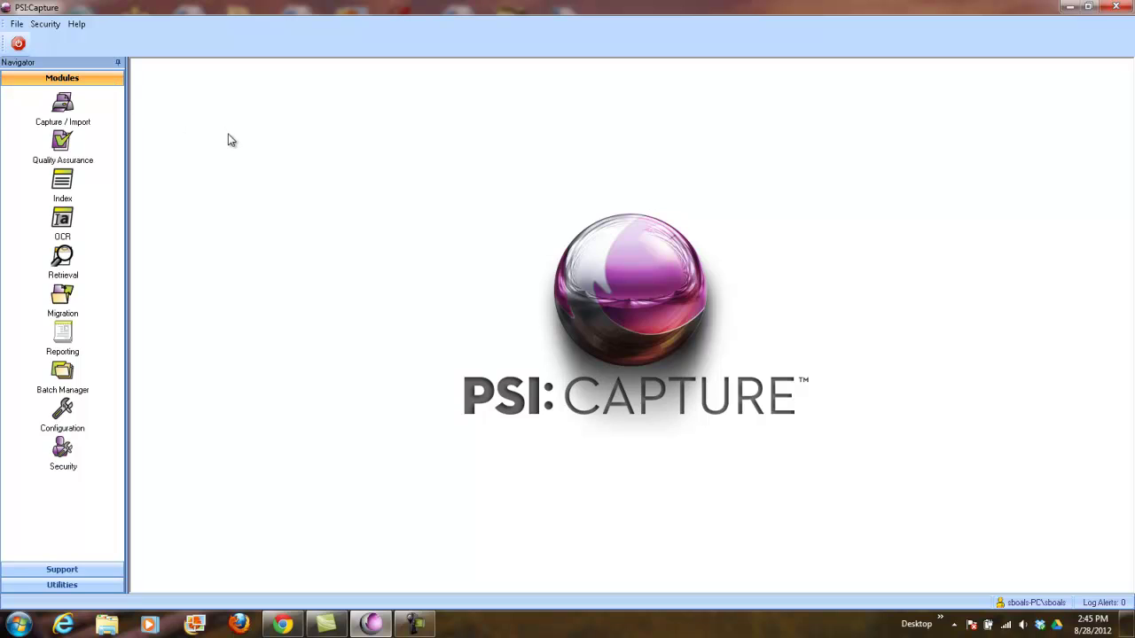
Open the Capture / Import module with the Alfresco-MailRoom Processing document type
{"action": "left_click", "coordinate": [78, 107]}
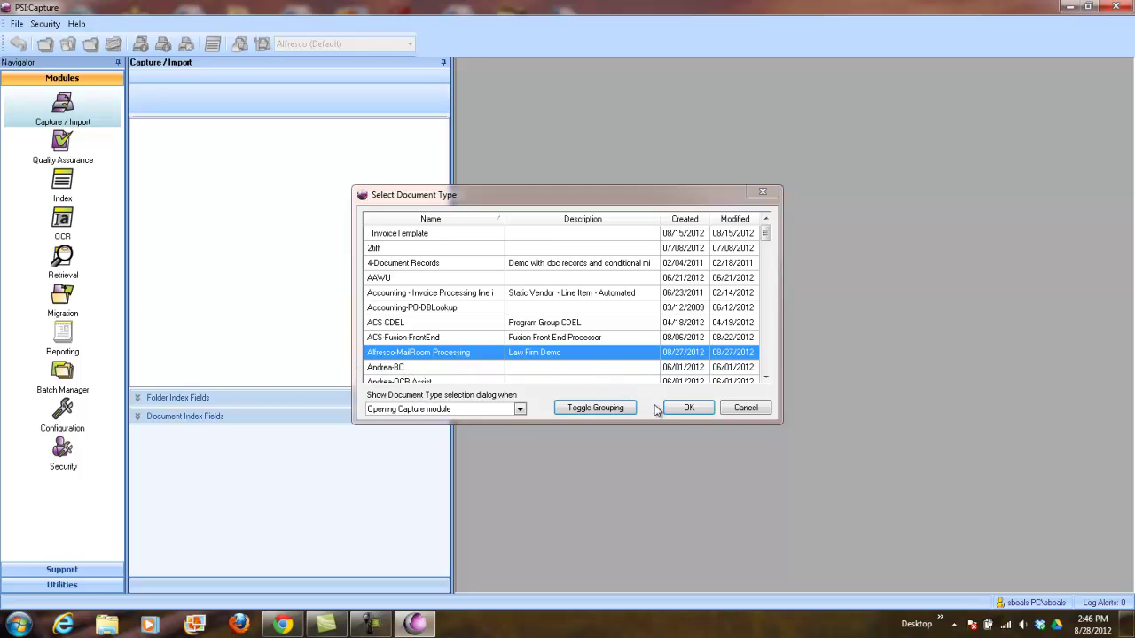
{"action": "left_click", "coordinate": [688, 408]}
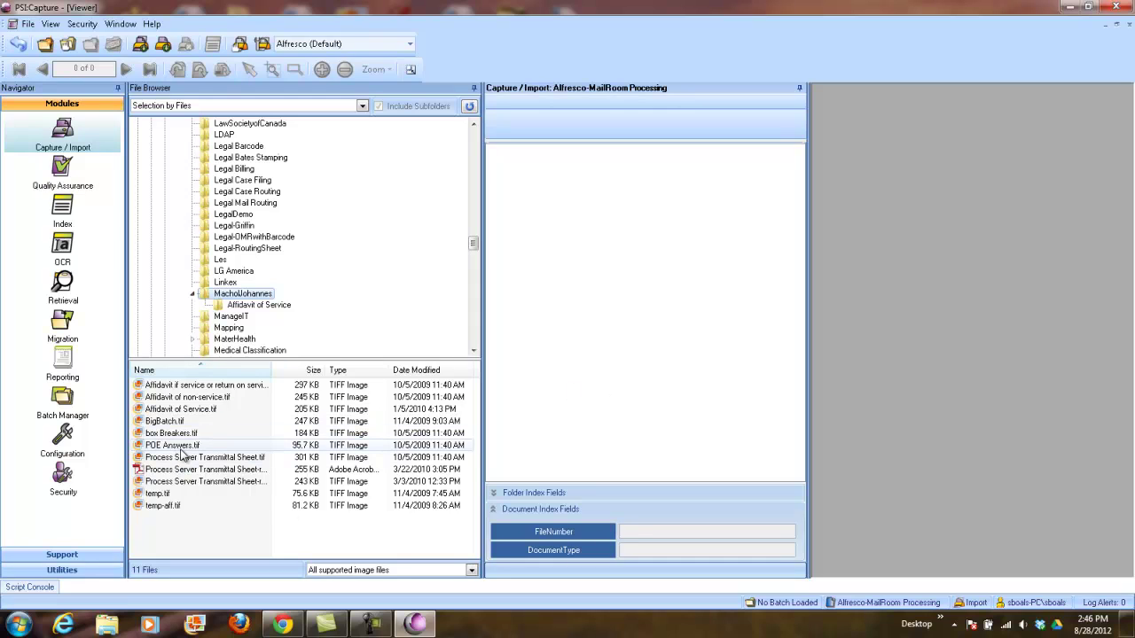
{"action": "left_click", "coordinate": [188, 482]}
{"action": "left_click", "coordinate": [186, 386]}
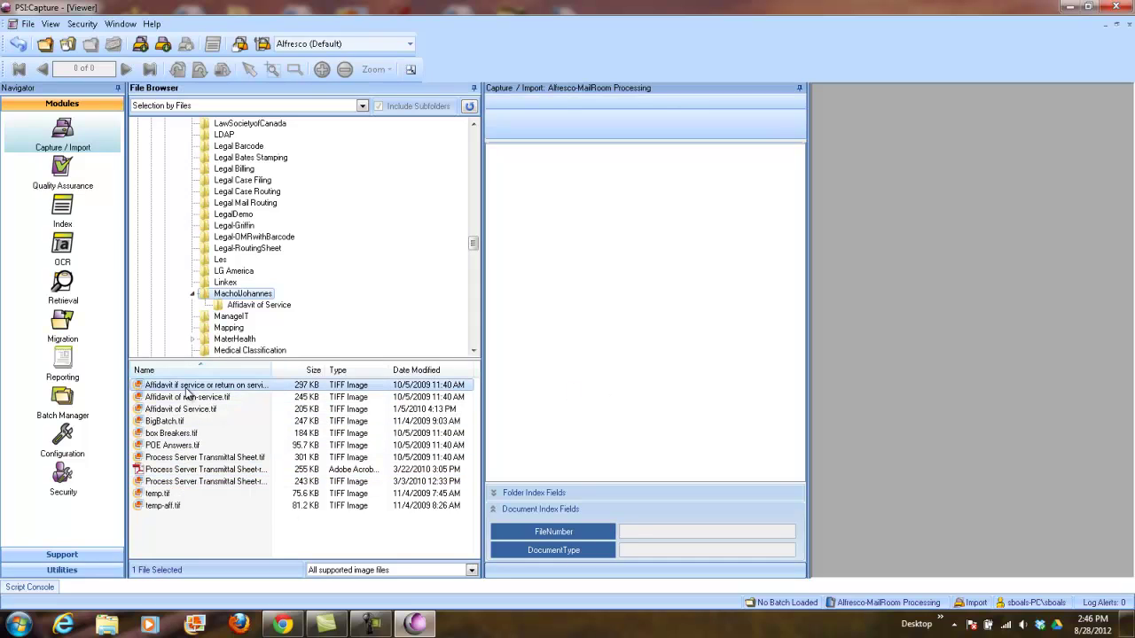
{"action": "left_click", "coordinate": [174, 482], "text": "shift"}
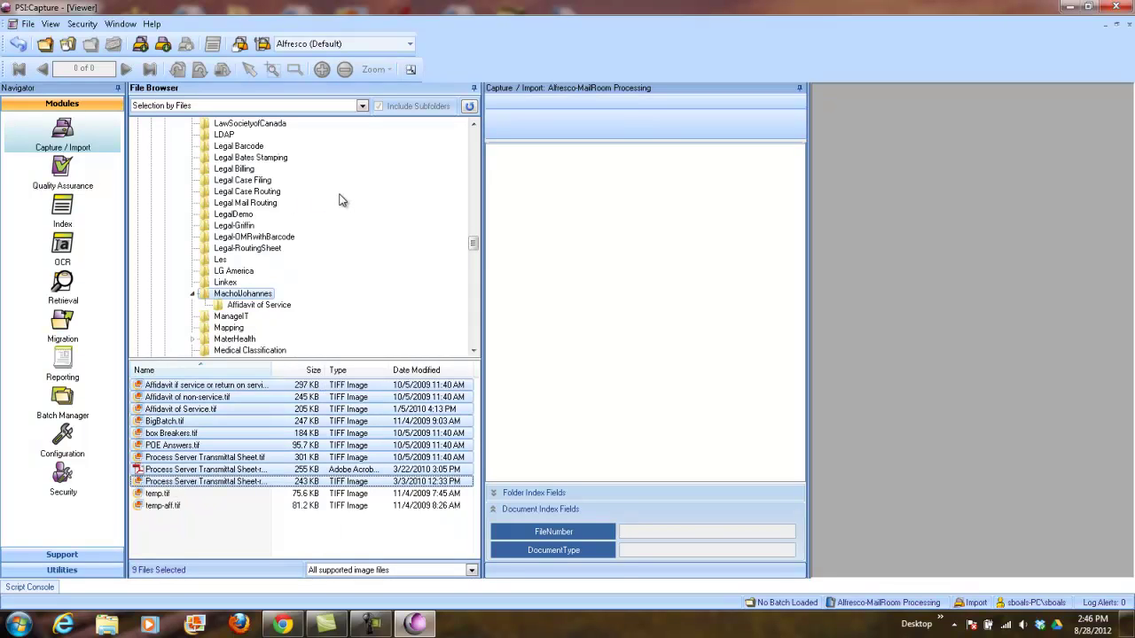
Switch the file browser to Selection by Directory and back to Selection by Files
{"action": "left_click", "coordinate": [214, 107]}
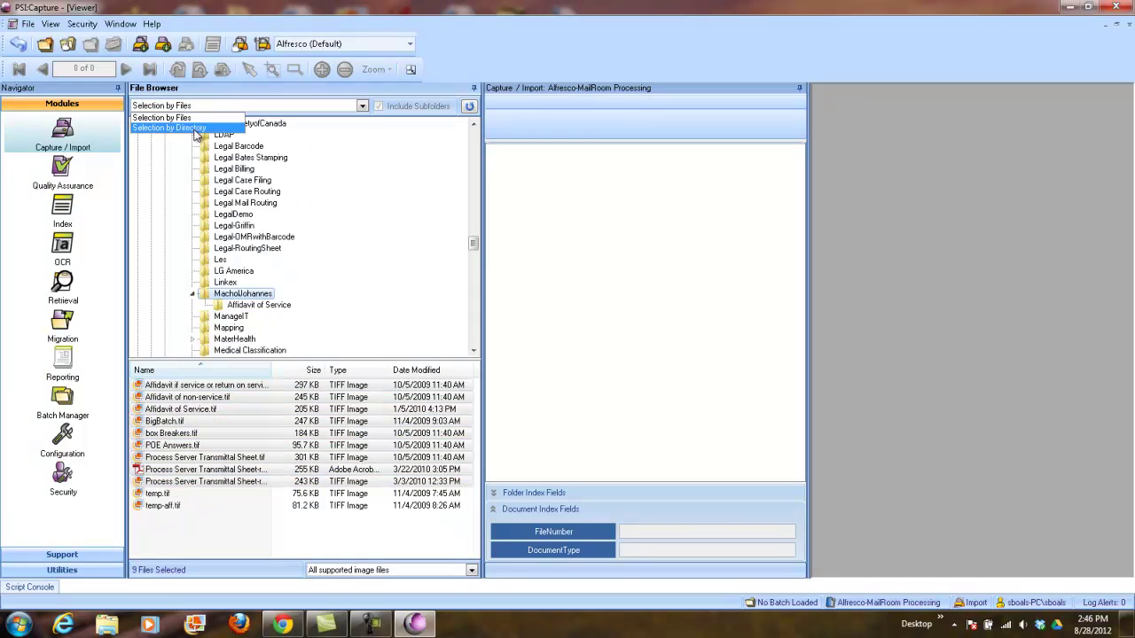
{"action": "left_click", "coordinate": [196, 129]}
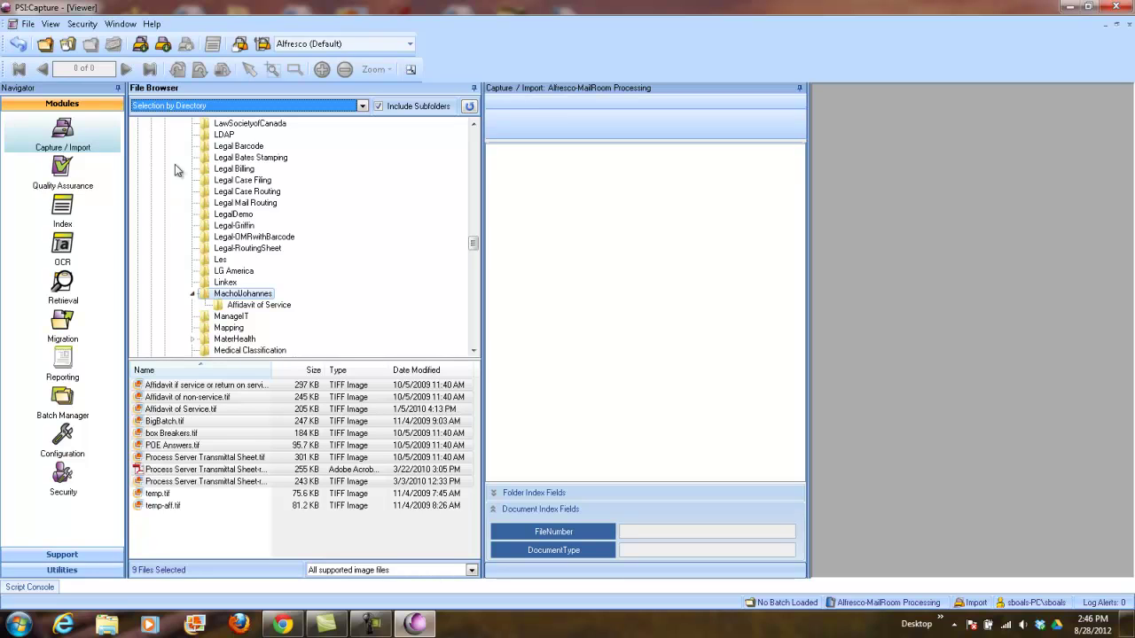
{"action": "left_click", "coordinate": [170, 108]}
{"action": "left_click", "coordinate": [169, 117]}
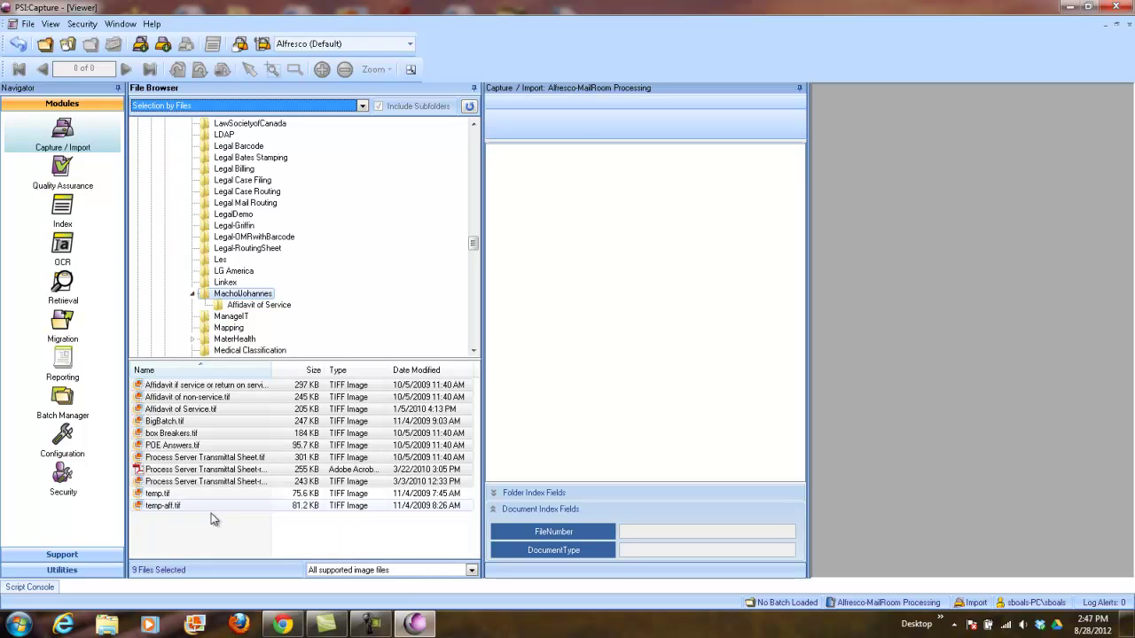
Import the Process Server Transmittal Sheet TIFF dated 3/3/2010 into a new batch, keeping the default batch name
{"action": "left_click", "coordinate": [193, 470]}
{"action": "left_click", "coordinate": [191, 482]}
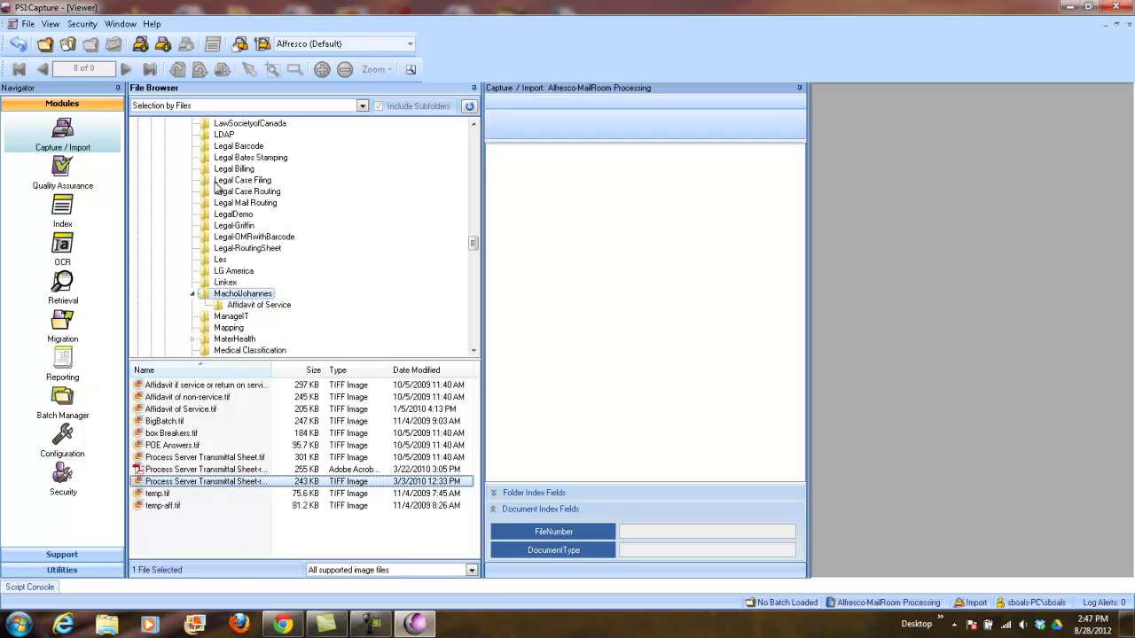
{"action": "left_click", "coordinate": [140, 44]}
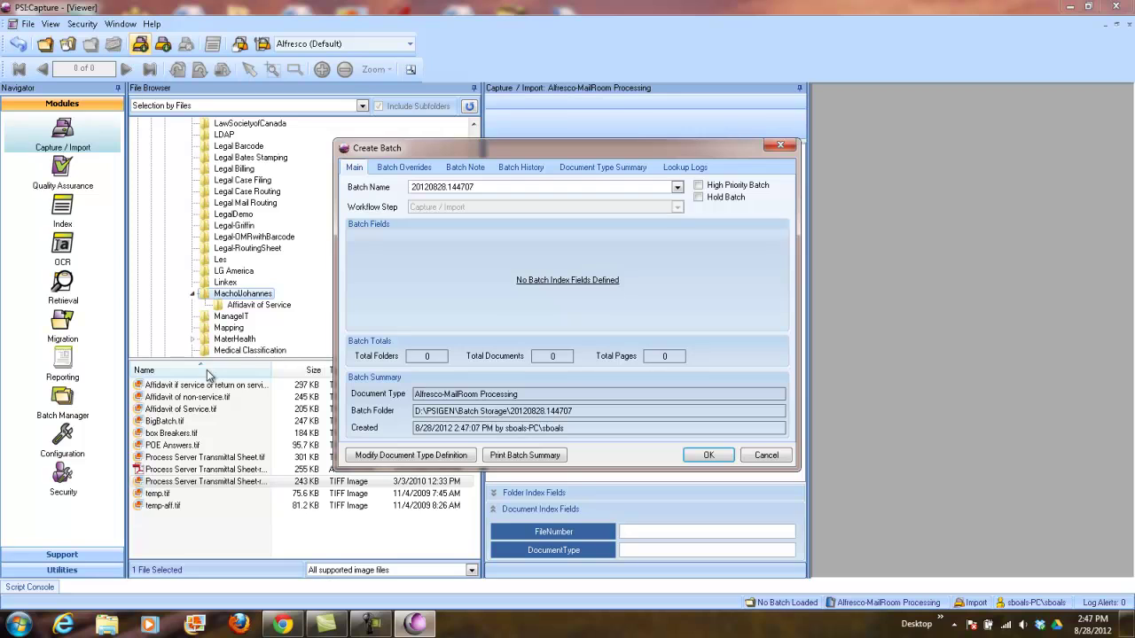
{"action": "left_click", "coordinate": [705, 455]}
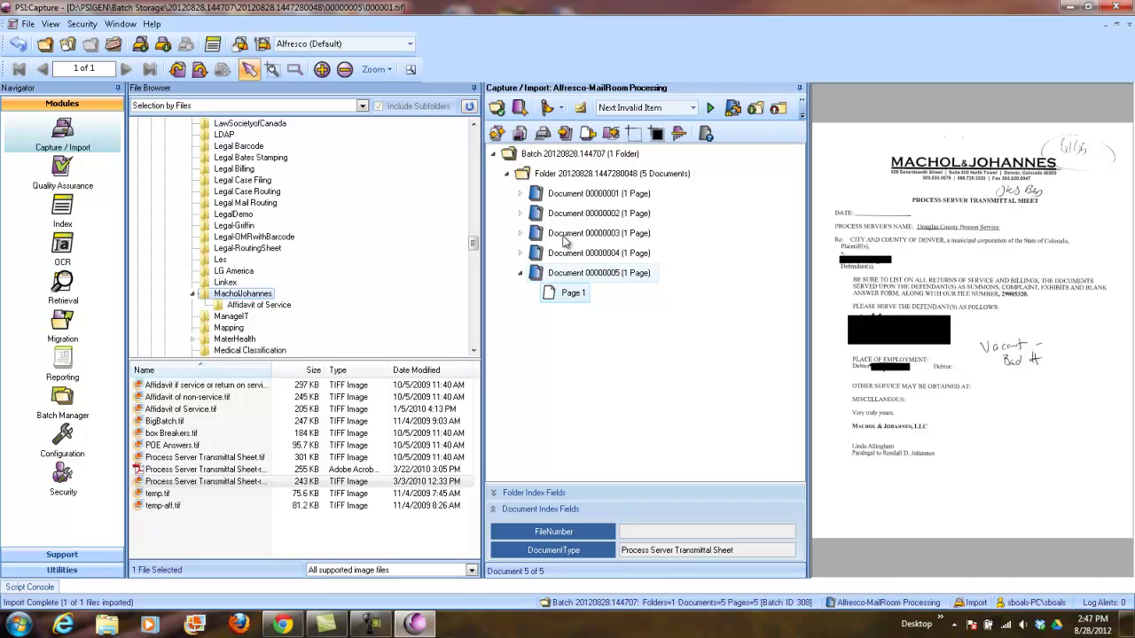
Review the page images of the first three imported documents, widening the image viewer for easier reading
{"action": "left_click", "coordinate": [583, 197]}
{"action": "left_click_drag", "start_coordinate": [806, 308], "coordinate": [693, 351]}
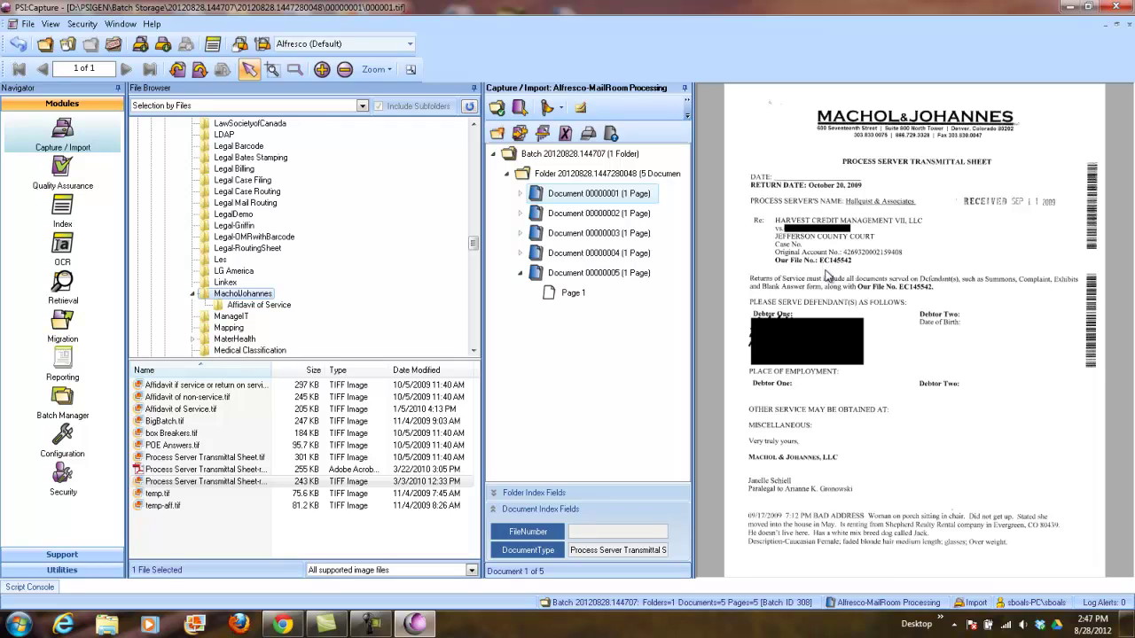
{"action": "left_click", "coordinate": [635, 219]}
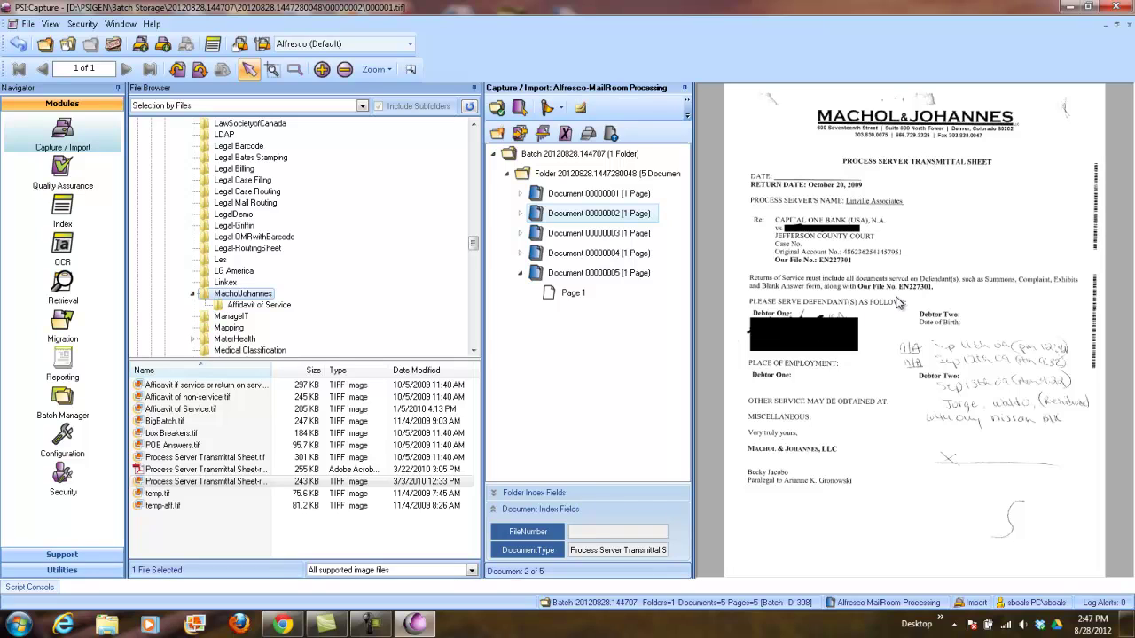
{"action": "left_click", "coordinate": [617, 236]}
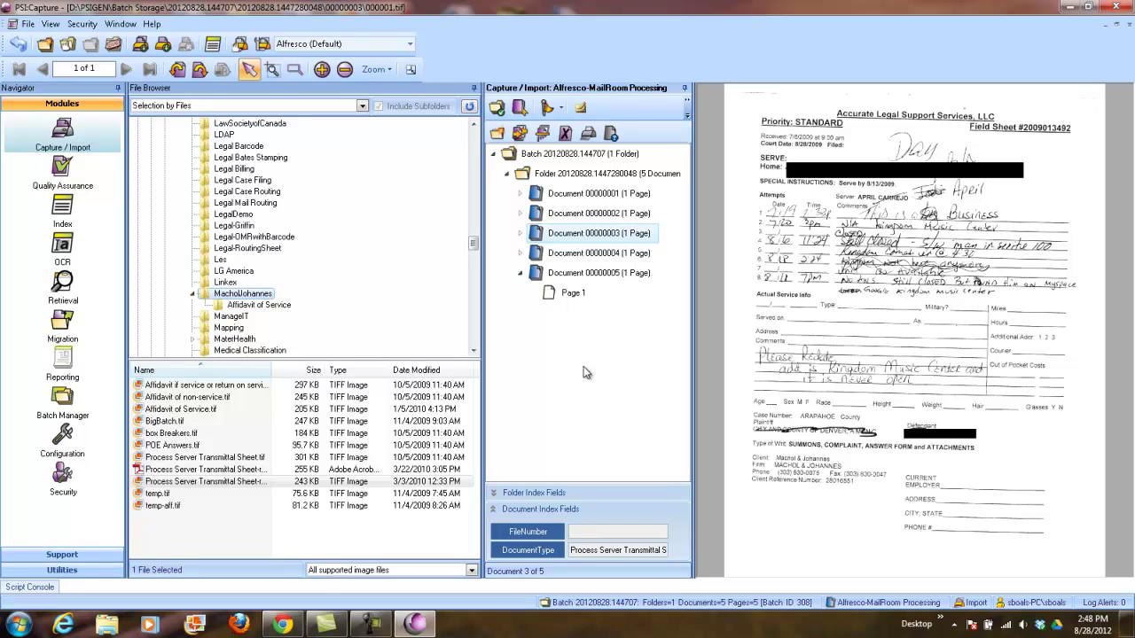
Close the batch in Capture and continue it in the next workflow step, Index
{"action": "left_click", "coordinate": [113, 45]}
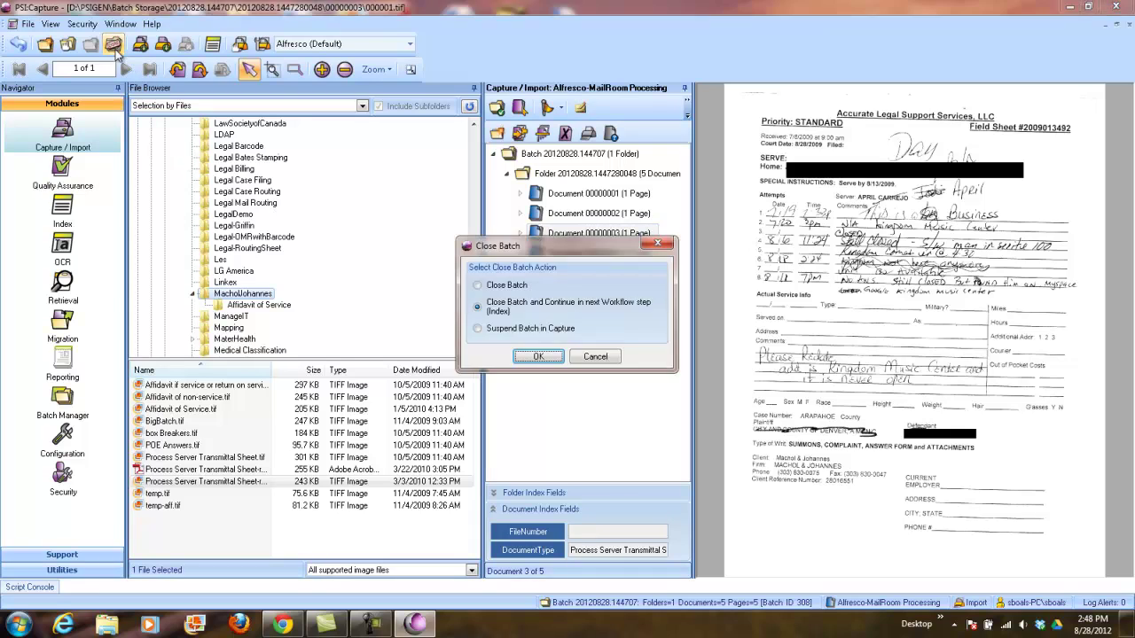
{"action": "left_click", "coordinate": [538, 358]}
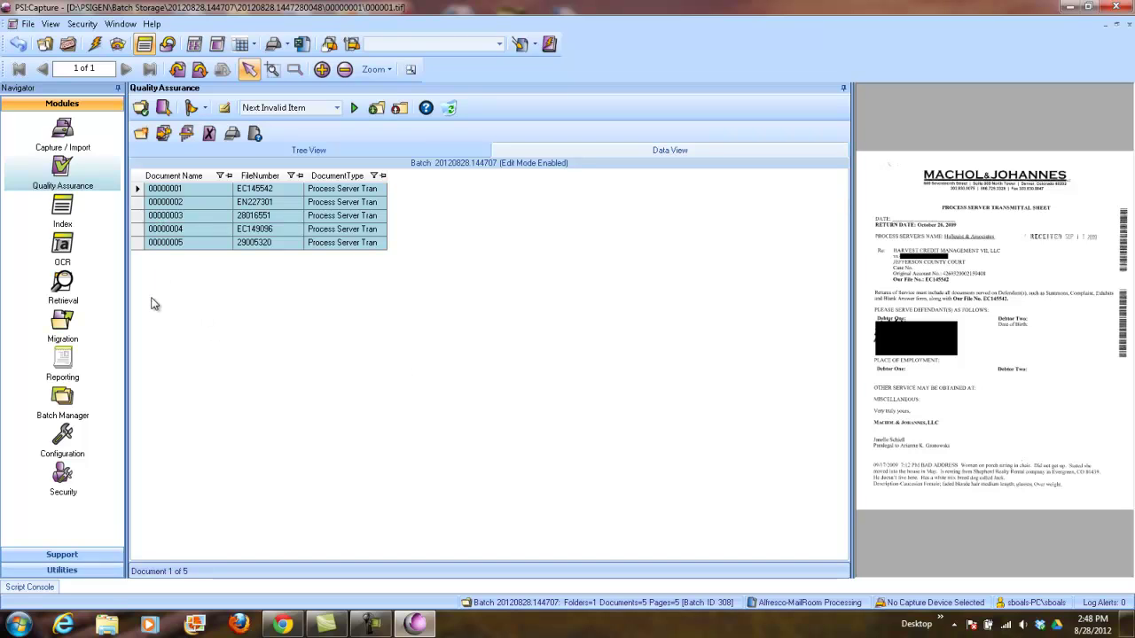
Compare the FileNumber values of documents 3 to 5 with their images and widen the DocumentType column
{"action": "left_click", "coordinate": [282, 216]}
{"action": "left_click", "coordinate": [283, 229]}
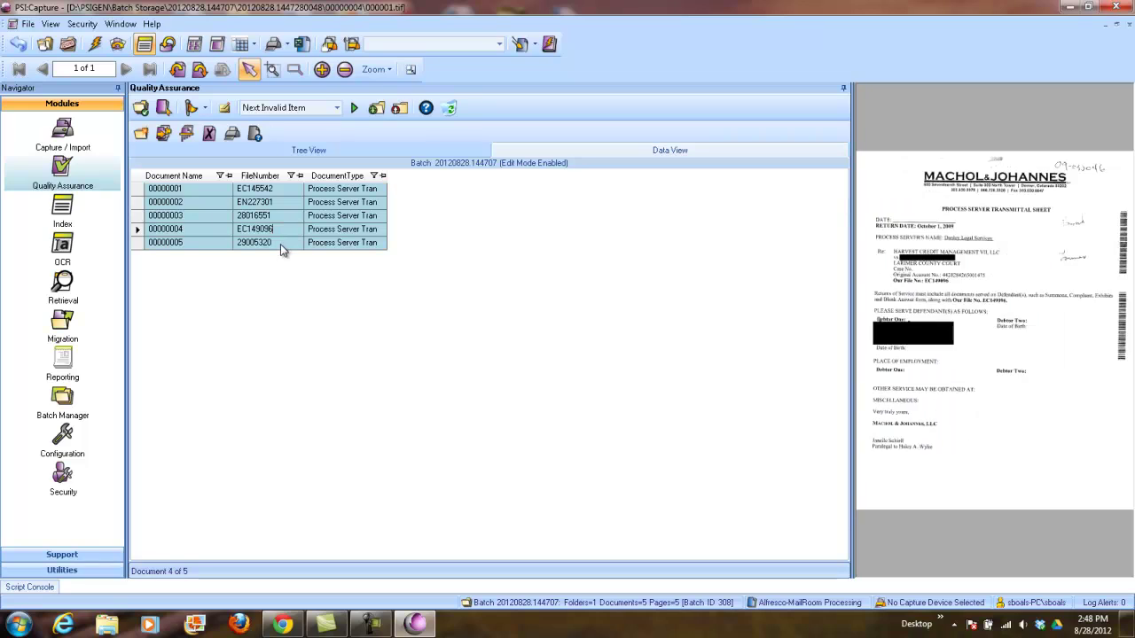
{"action": "left_click", "coordinate": [280, 243]}
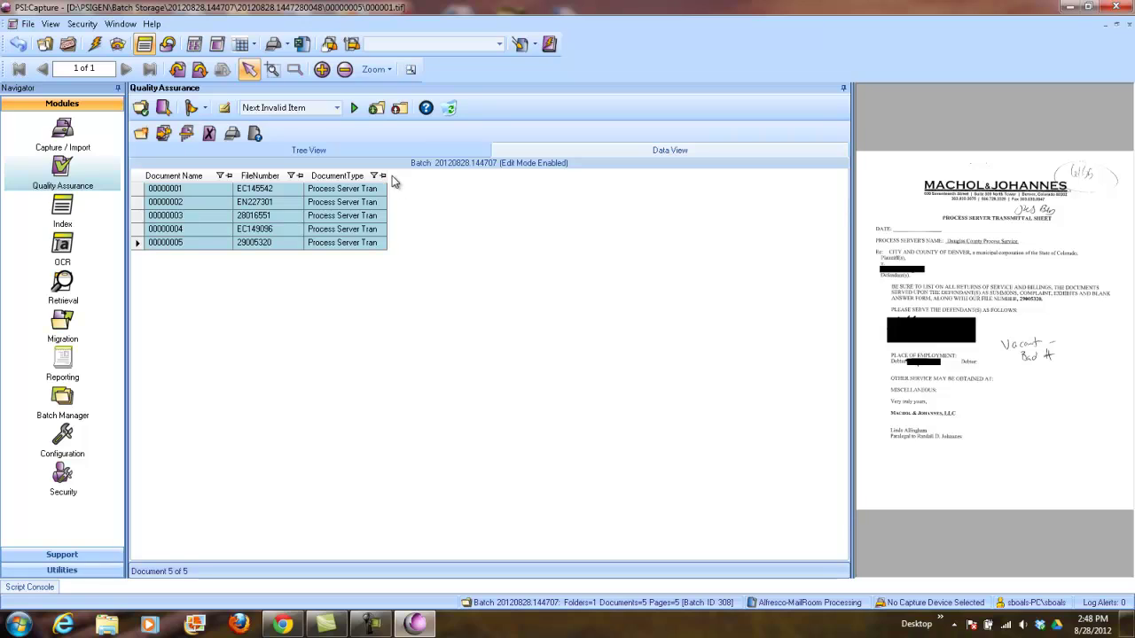
{"action": "left_click_drag", "start_coordinate": [385, 175], "coordinate": [462, 178]}
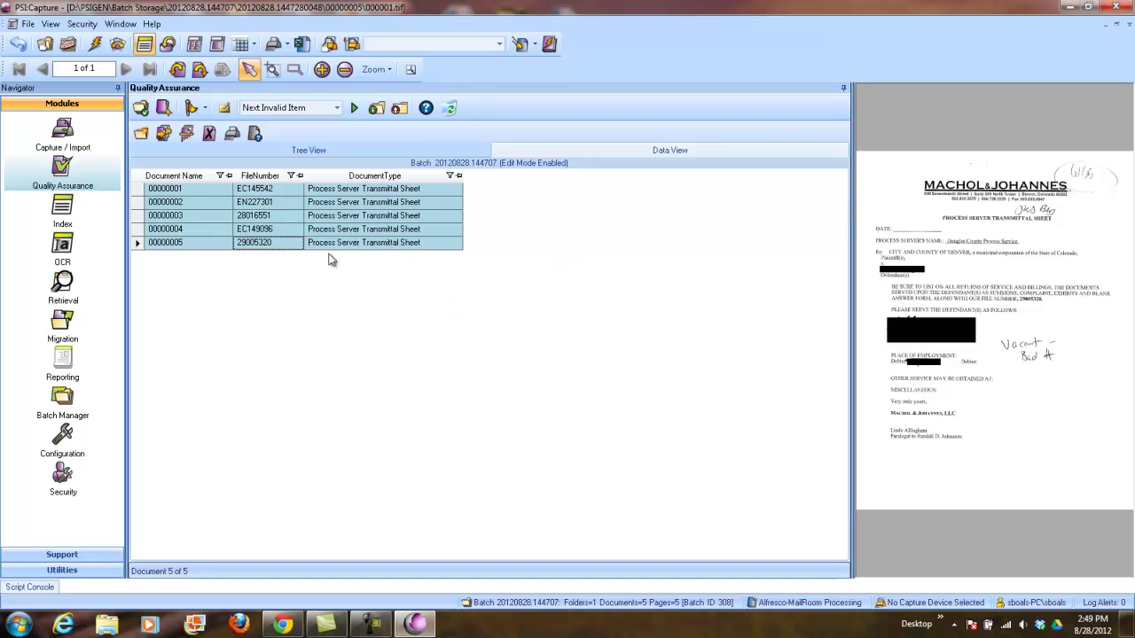
Show the batch as a tree, expand Document 00000001, and inspect its batch, folder, document and page levels
{"action": "left_click", "coordinate": [313, 148]}
{"action": "left_click", "coordinate": [163, 207]}
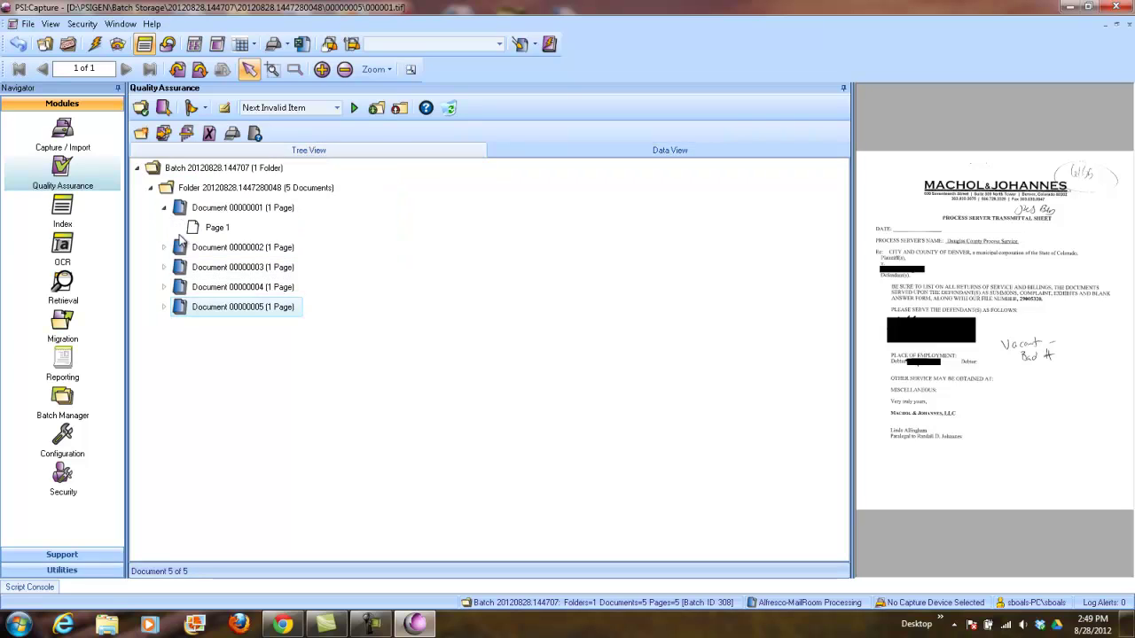
{"action": "left_click", "coordinate": [178, 171]}
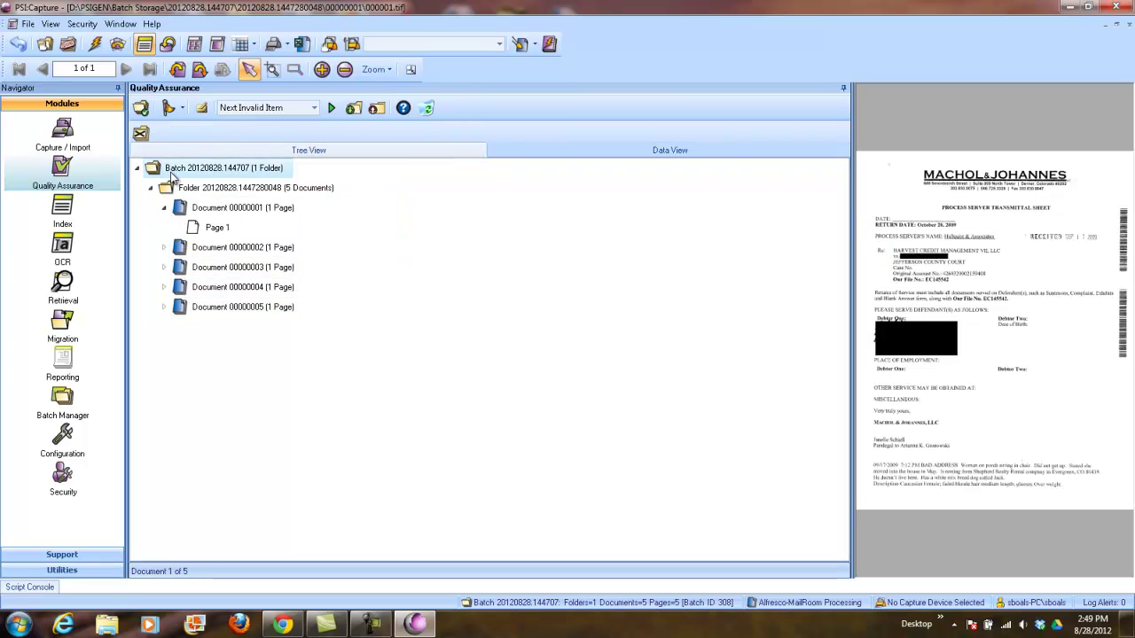
{"action": "left_click", "coordinate": [189, 190]}
{"action": "left_click", "coordinate": [212, 207]}
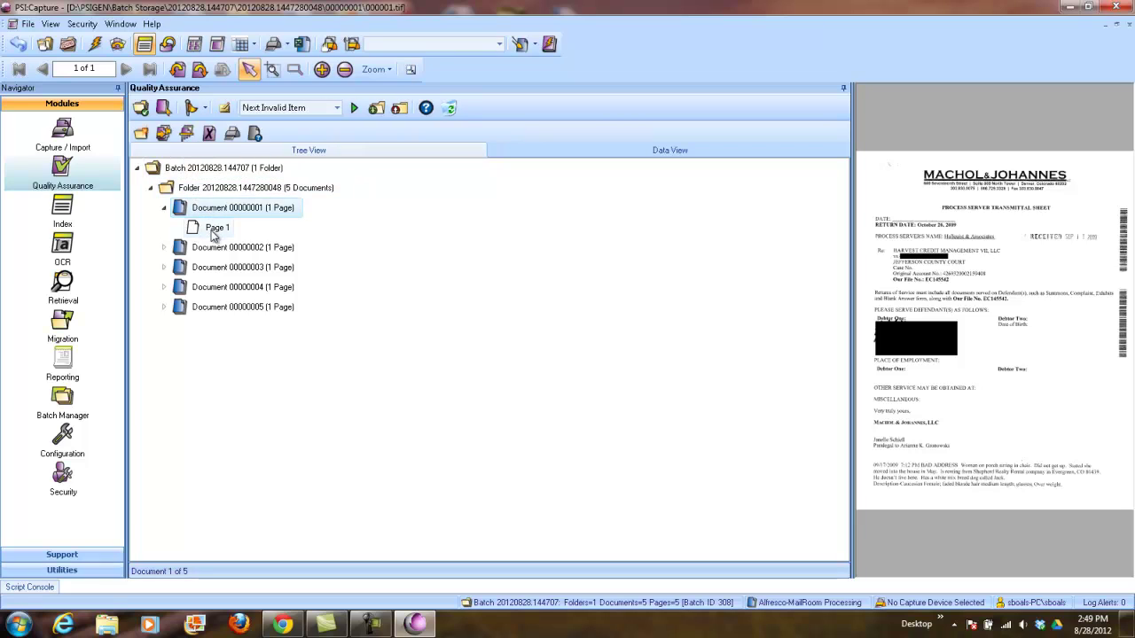
{"action": "left_click", "coordinate": [215, 229]}
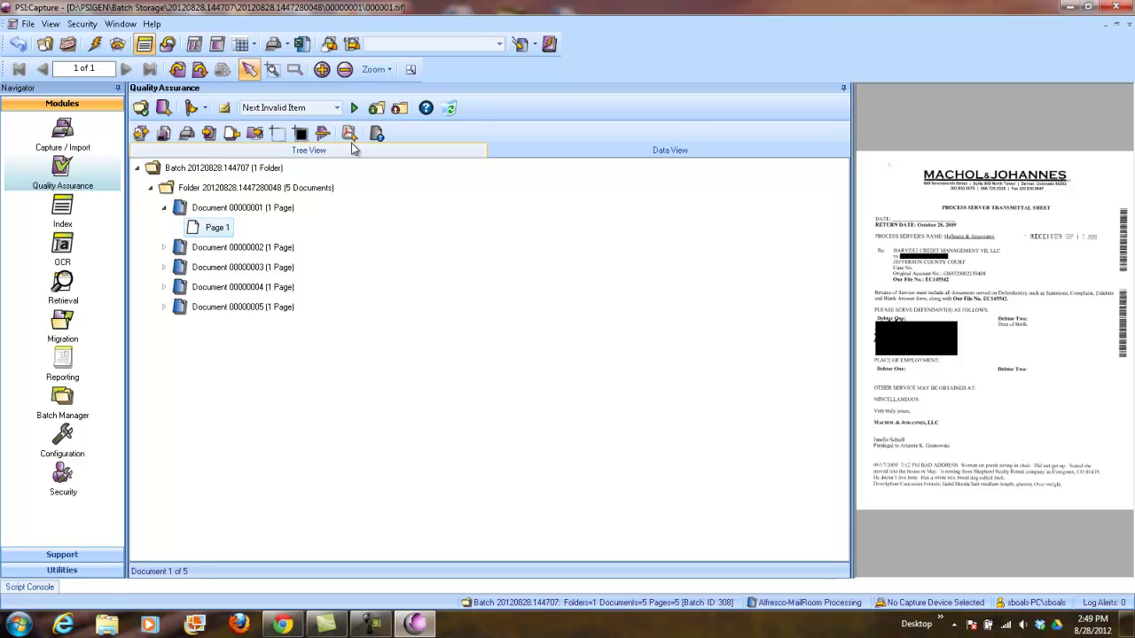
Examine the available image processing operations and QA Auto Processing commands without applying any
{"action": "left_click", "coordinate": [536, 59]}
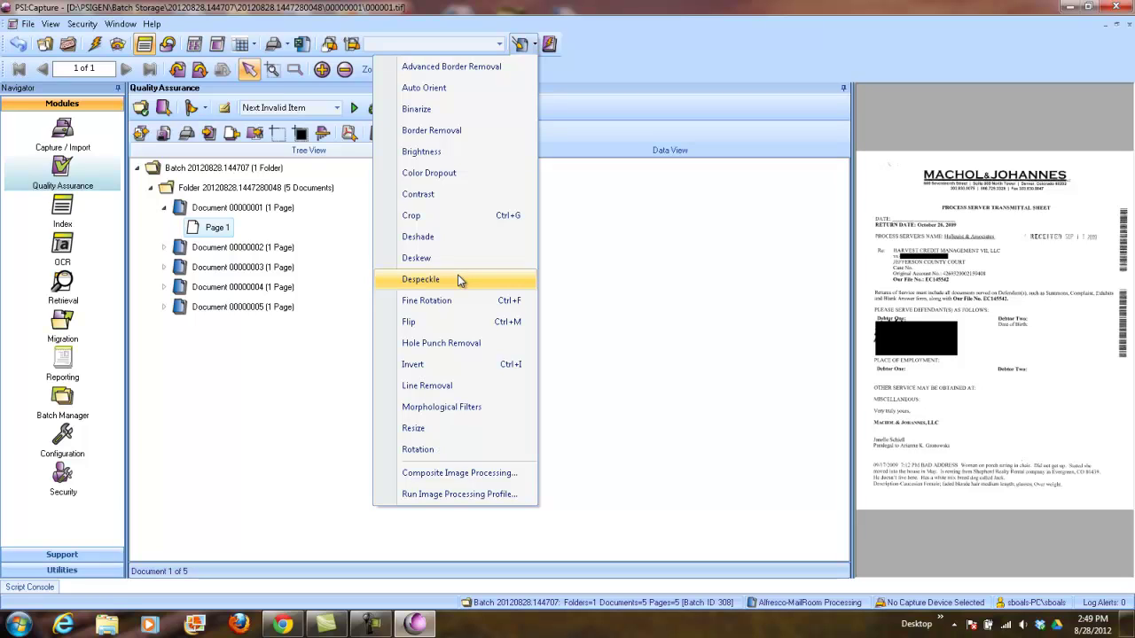
{"action": "left_click", "coordinate": [679, 352]}
{"action": "left_click", "coordinate": [550, 44]}
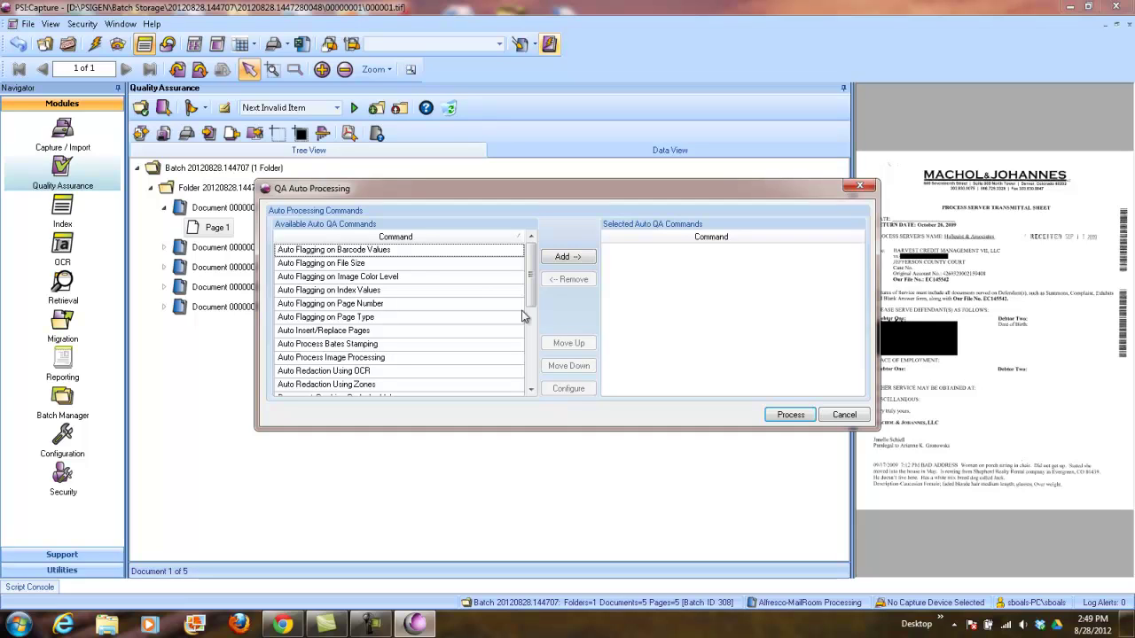
{"action": "left_click_drag", "start_coordinate": [532, 276], "coordinate": [503, 271]}
{"action": "left_click", "coordinate": [843, 415]}
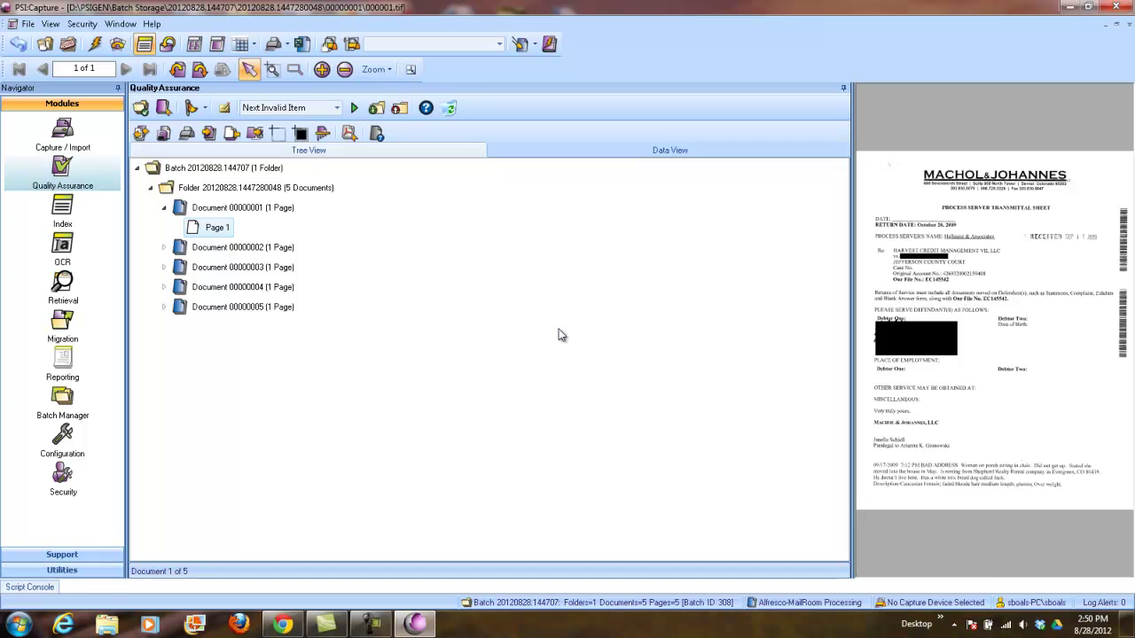
Close the batch in Quality Assurance and continue it in the next workflow step, OCR
{"action": "left_click", "coordinate": [67, 43]}
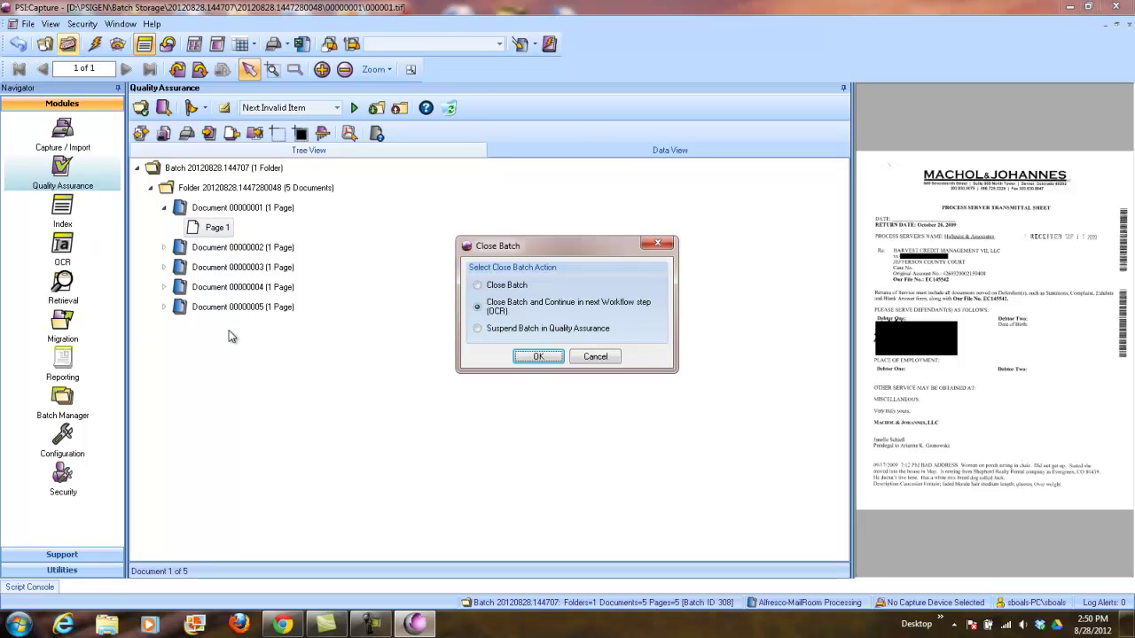
{"action": "left_click", "coordinate": [537, 356]}
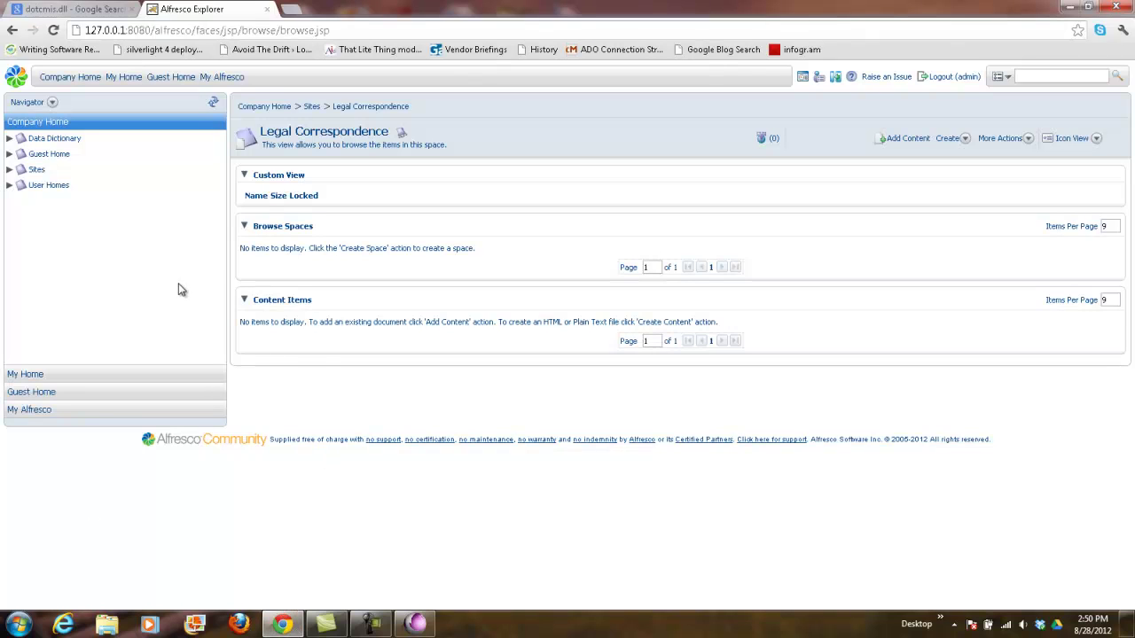
In Alfresco Explorer, open the Legal Correspondence space under Sites and view the contents of its first file-number folder
{"action": "left_click", "coordinate": [37, 171]}
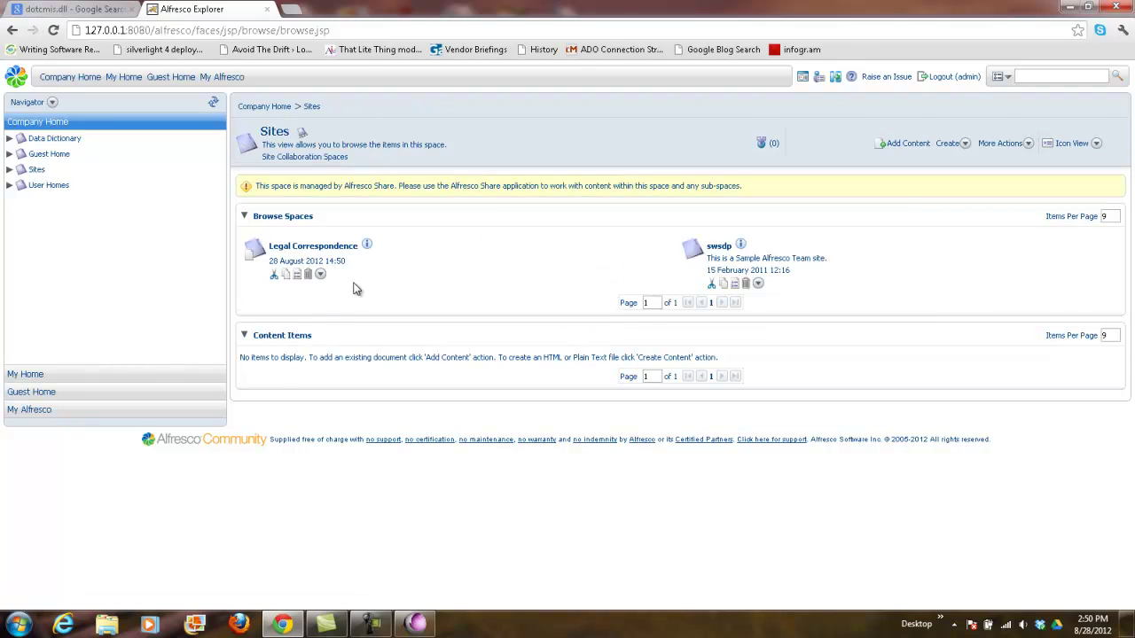
{"action": "left_click", "coordinate": [324, 247]}
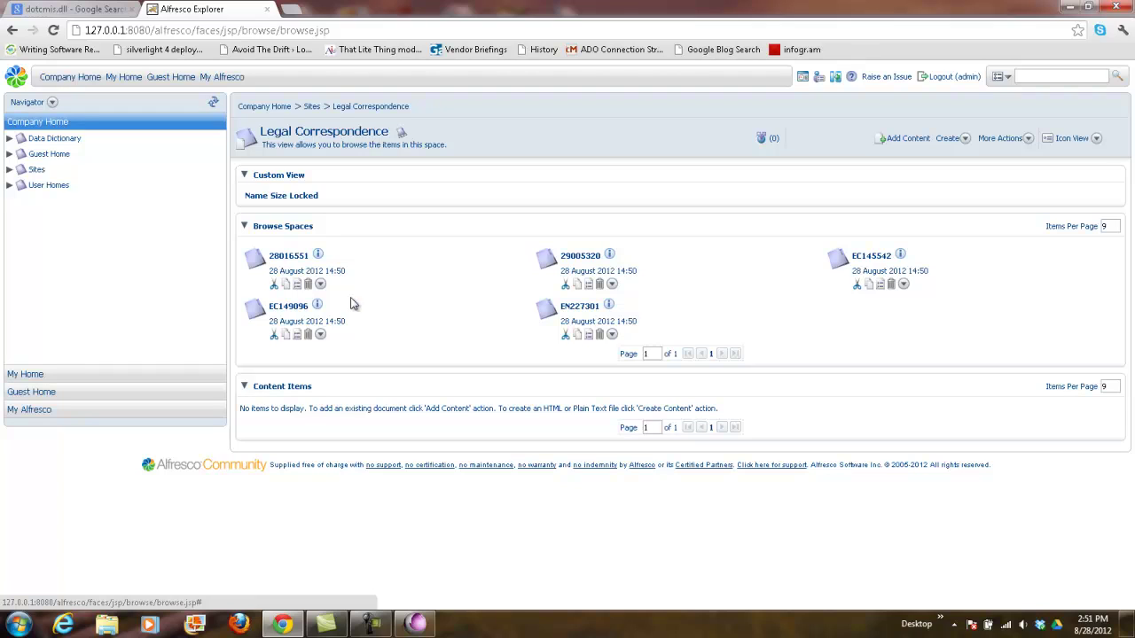
{"action": "left_click", "coordinate": [295, 258]}
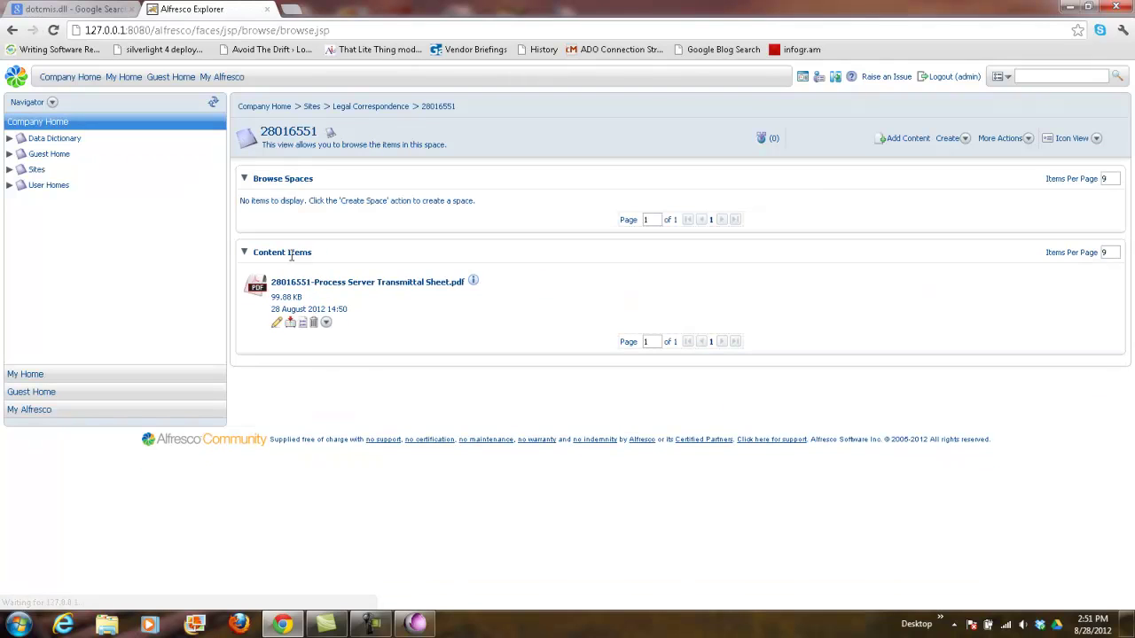